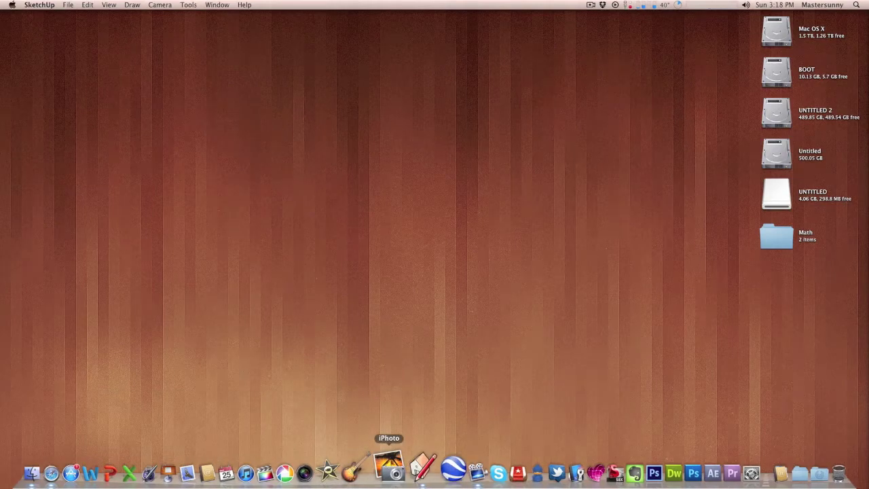
# - Bring up SketchUp, enlarge its window to fill the screen, and erase the default standing figure
pyautogui.click(411, 473)
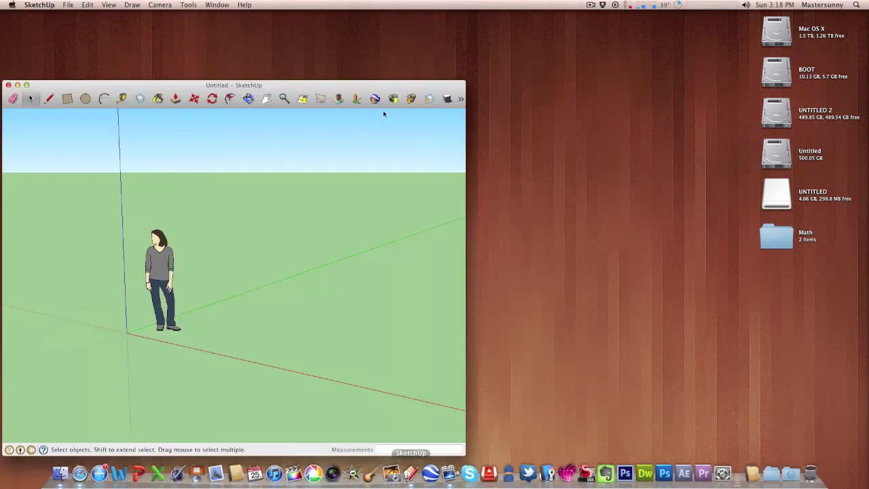
pyautogui.doubleClick(359, 85)
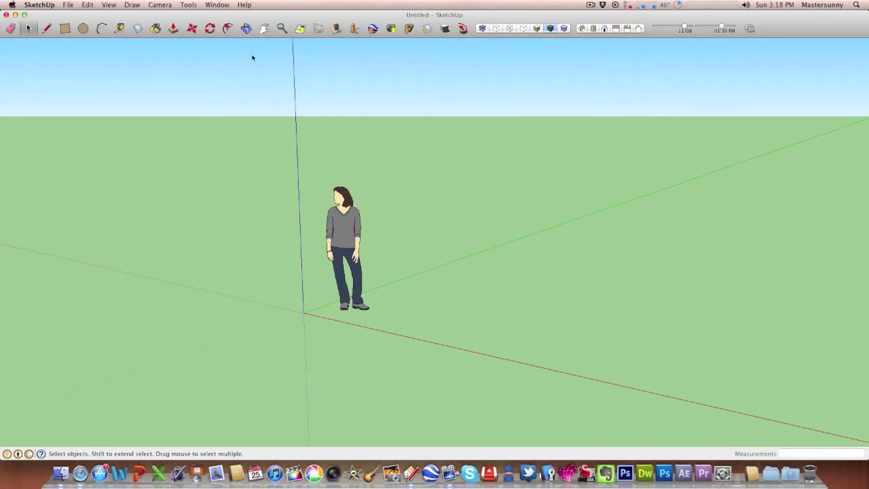
pyautogui.click(5, 30)
pyautogui.click(358, 249)
# - Draw a rectangle about 5.23 m by 4.01 m on the ground and pull it up into a box
pyautogui.click(65, 28)
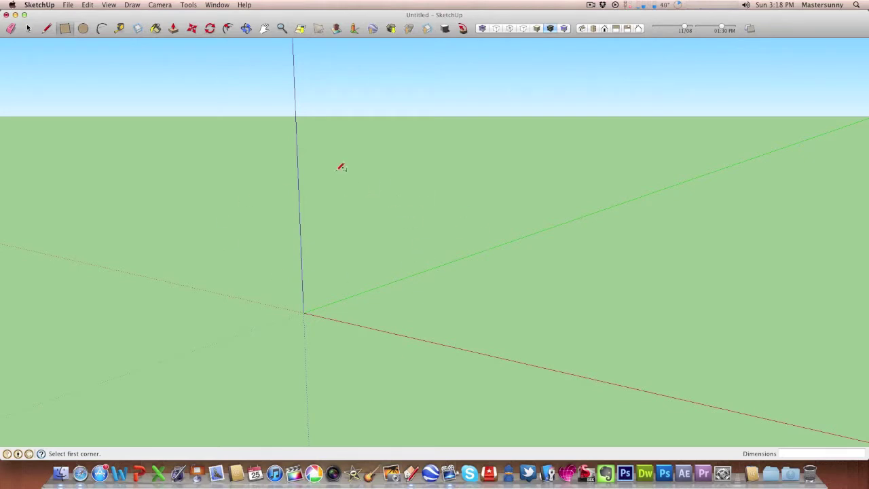
pyautogui.click(284, 169)
pyautogui.click(498, 327)
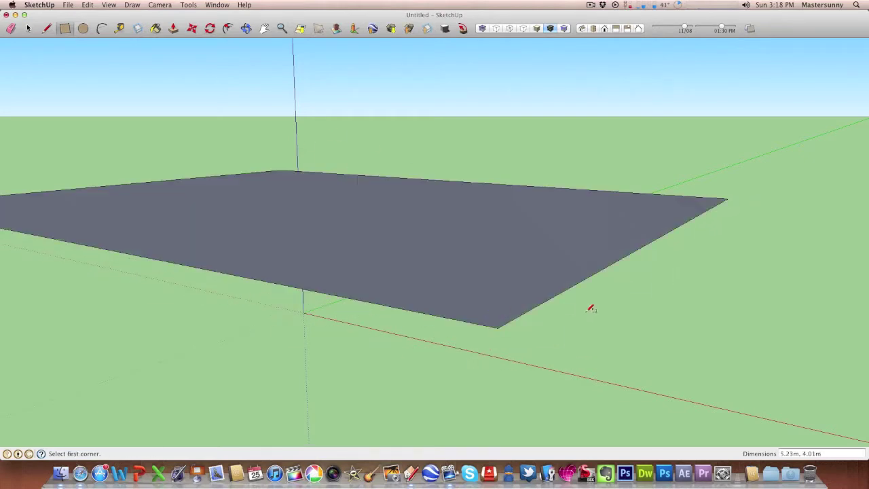
pyautogui.click(173, 28)
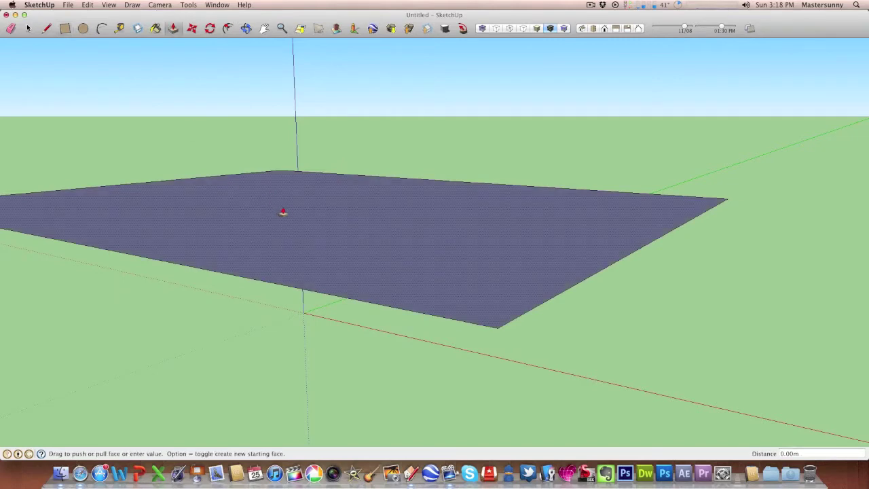
pyautogui.moveTo(283, 207); pyautogui.dragTo(283, 48)
# - Extend the box along the red axis by pulling its end face out about 9.18 m
pyautogui.press('o')
pyautogui.moveTo(366, 126)
pyautogui.mouseDown()
pyautogui.moveTo(317, 213)
pyautogui.moveTo(380, 242)
pyautogui.moveTo(493, 125)
pyautogui.moveTo(272, 158)
pyautogui.moveTo(459, 167)
pyautogui.moveTo(766, 294)
pyautogui.moveTo(561, 142)
pyautogui.moveTo(568, 211)
pyautogui.moveTo(408, 229)
pyautogui.mouseUp()
pyautogui.click(868, 232)
pyautogui.moveTo(729, 244); pyautogui.dragTo(484, 300)
pyautogui.moveTo(840, 251); pyautogui.dragTo(289, 240)
pyautogui.moveTo(145, 74); pyautogui.dragTo(442, 247)
pyautogui.scroll(-3, 448, 240)
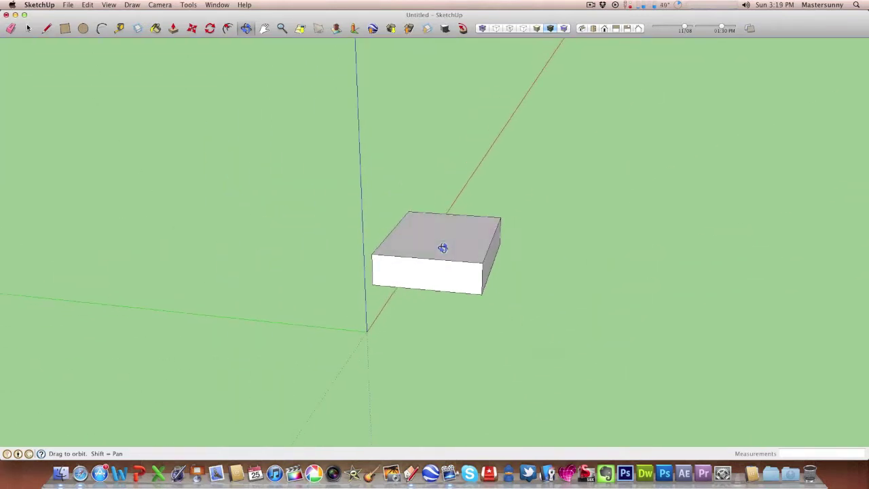
pyautogui.click(173, 28)
pyautogui.moveTo(438, 285); pyautogui.dragTo(312, 422)
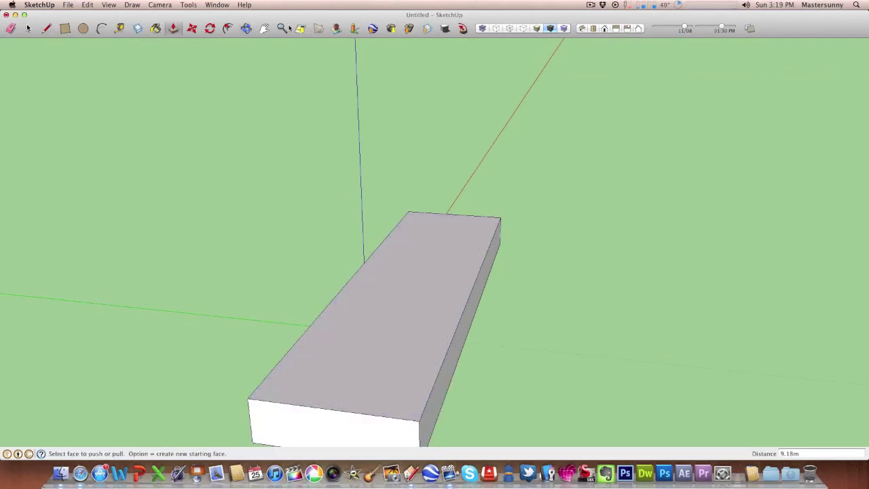
# - Draw a lengthwise centre line across the underside of the box between the midpoints of its short edges
pyautogui.click(245, 28)
pyautogui.moveTo(312, 293); pyautogui.dragTo(419, 254)
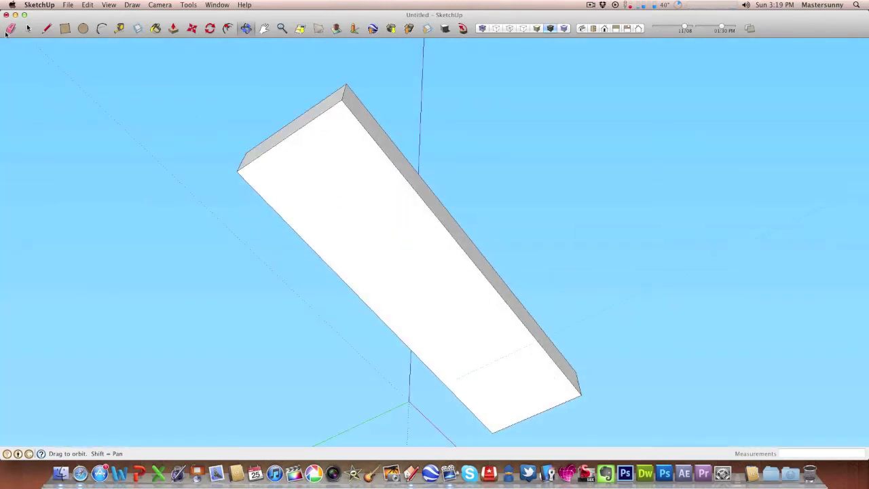
pyautogui.click(47, 28)
pyautogui.click(288, 137)
pyautogui.click(534, 412)
# - Move the underside centre line down about 1.06 m to form a V-shaped keel
pyautogui.click(246, 28)
pyautogui.moveTo(305, 170); pyautogui.dragTo(213, 82)
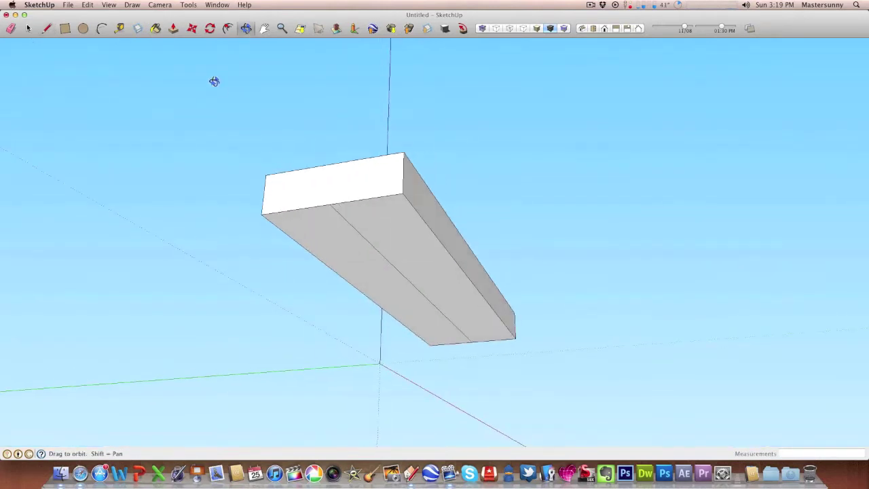
pyautogui.click(192, 29)
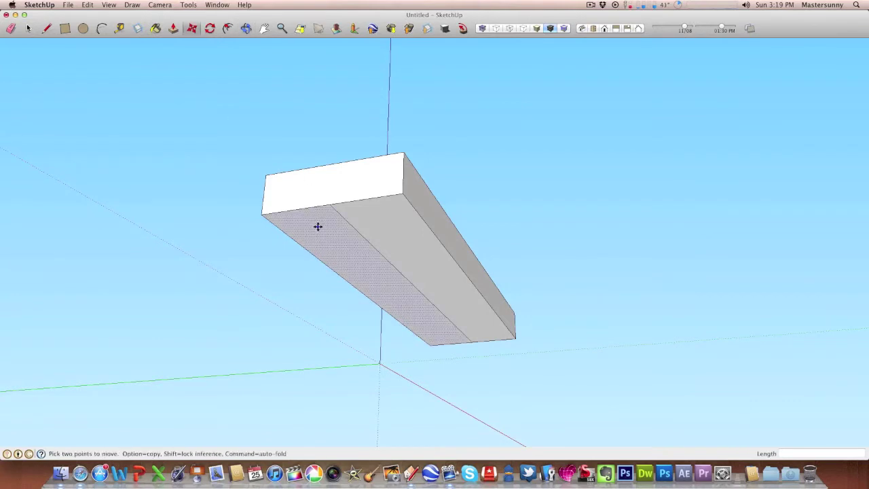
pyautogui.click(355, 236)
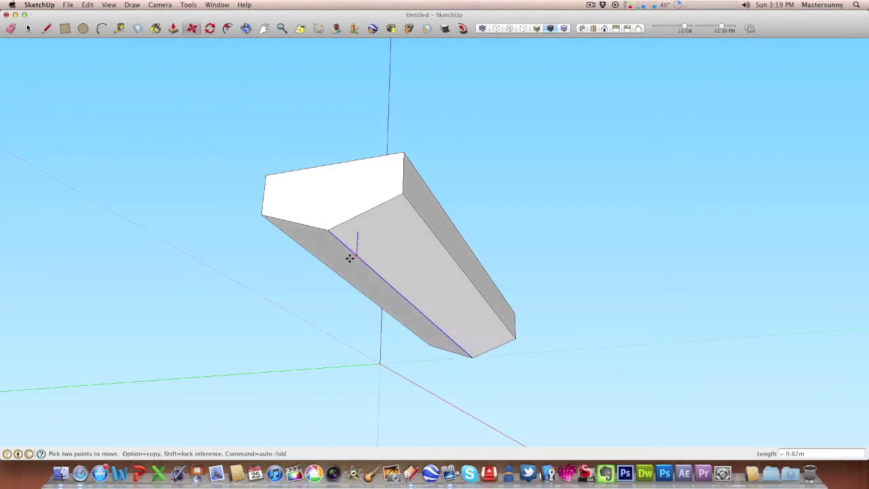
pyautogui.click(347, 266)
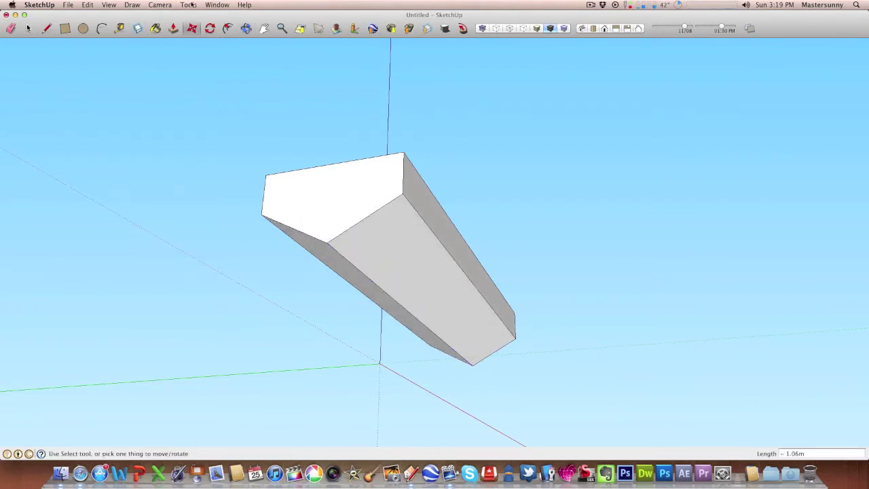
# - Draw a vertical line on the hull's end face from the keel point up to the top edge's midpoint
pyautogui.click(246, 28)
pyautogui.moveTo(275, 199); pyautogui.dragTo(358, 261)
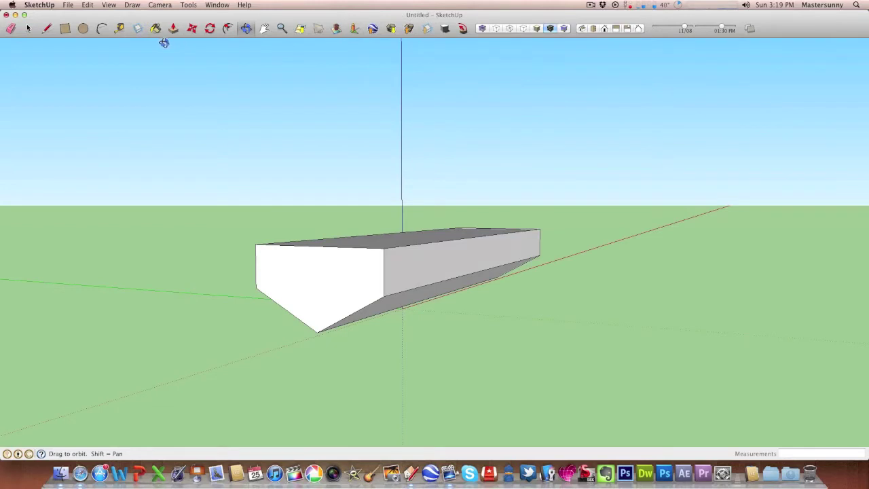
pyautogui.click(52, 31)
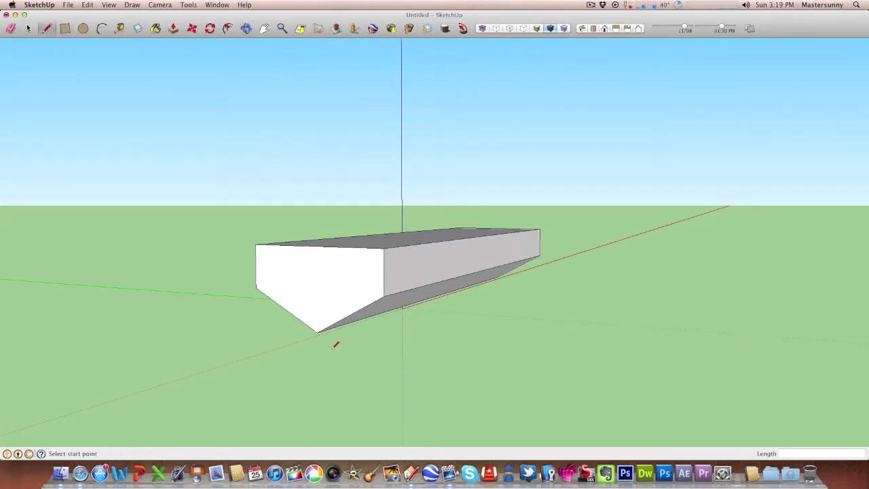
pyautogui.click(317, 330)
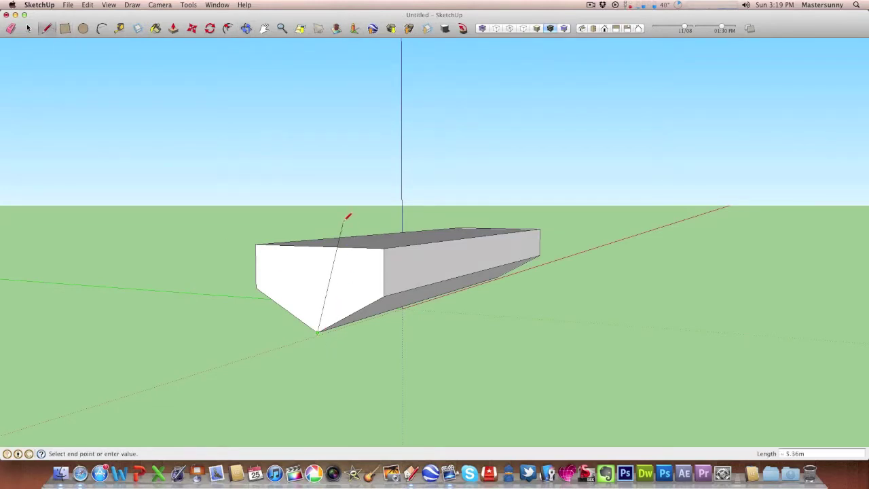
pyautogui.click(317, 245)
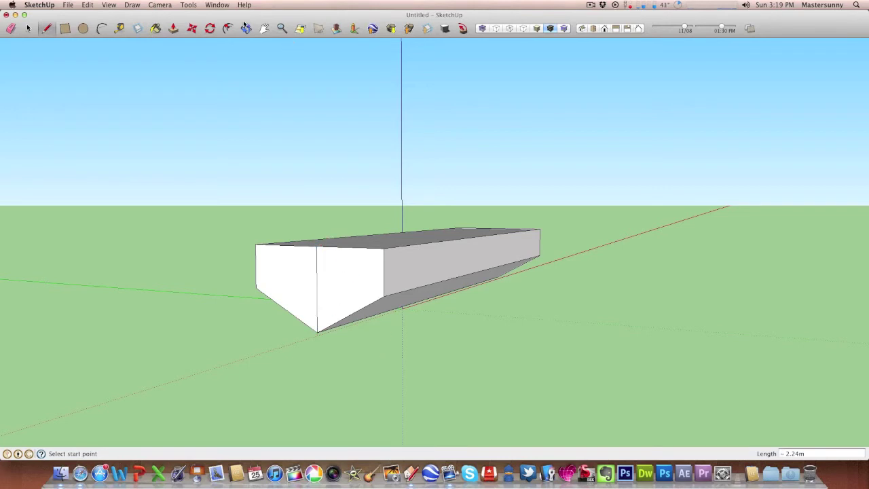
# - Move the end face's vertical centre line outward about 2.10 m to form a pointed bow
pyautogui.click(193, 28)
pyautogui.click(316, 300)
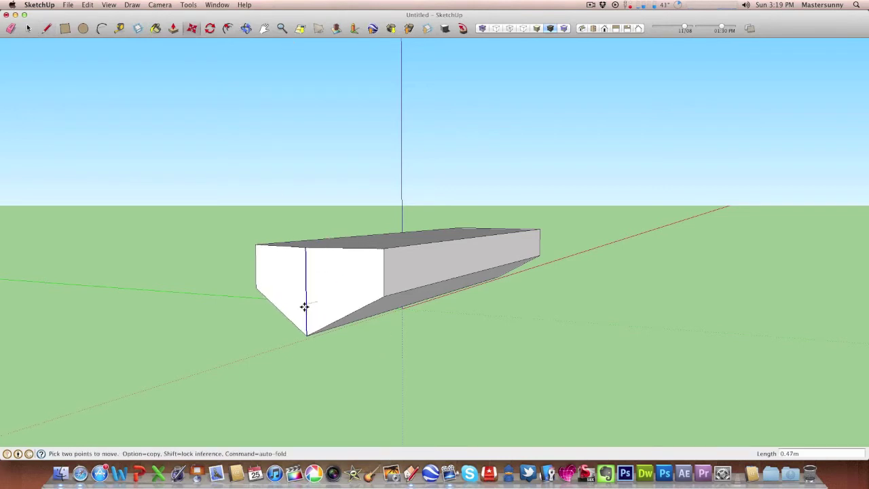
pyautogui.click(264, 312)
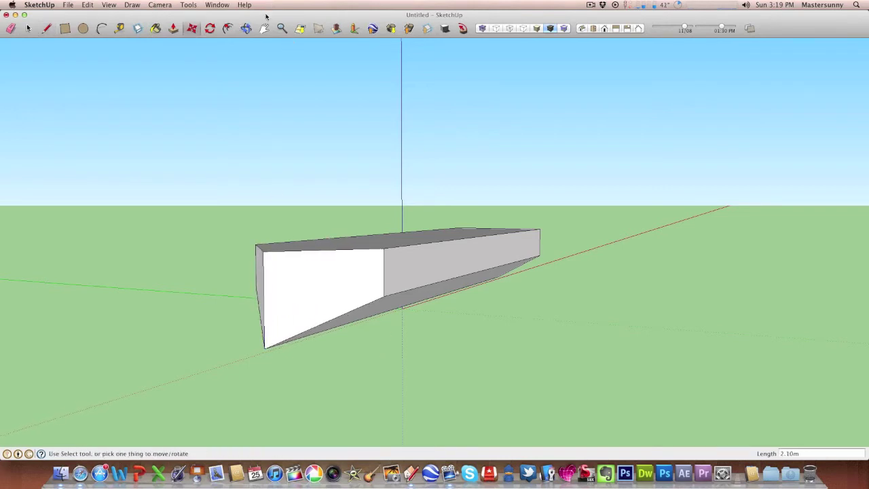
# - Draw a vertical line from the keel point to the top edge's midpoint on the opposite, flat end face
pyautogui.click(240, 30)
pyautogui.moveTo(319, 272); pyautogui.dragTo(136, 202)
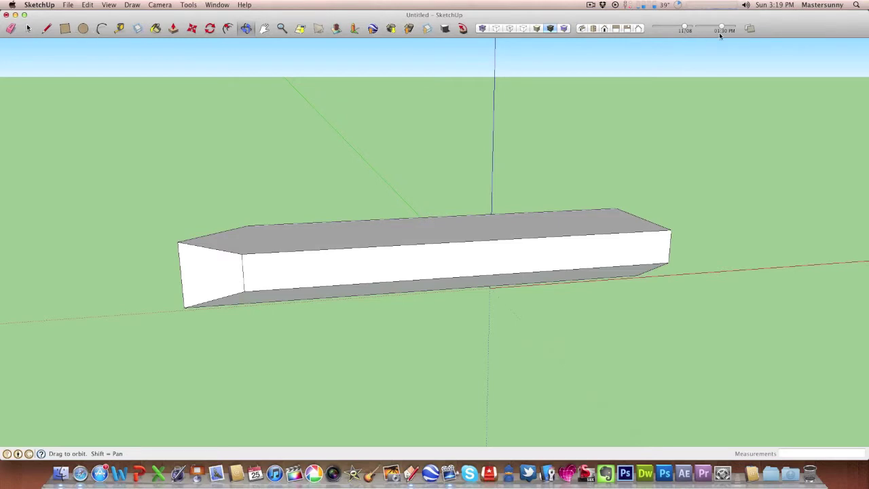
pyautogui.moveTo(454, 324); pyautogui.dragTo(301, 60)
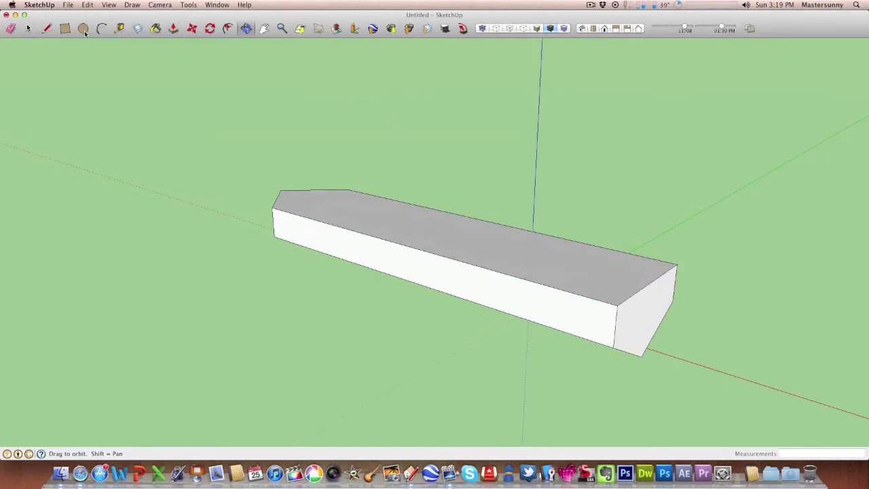
pyautogui.click(48, 28)
pyautogui.click(642, 353)
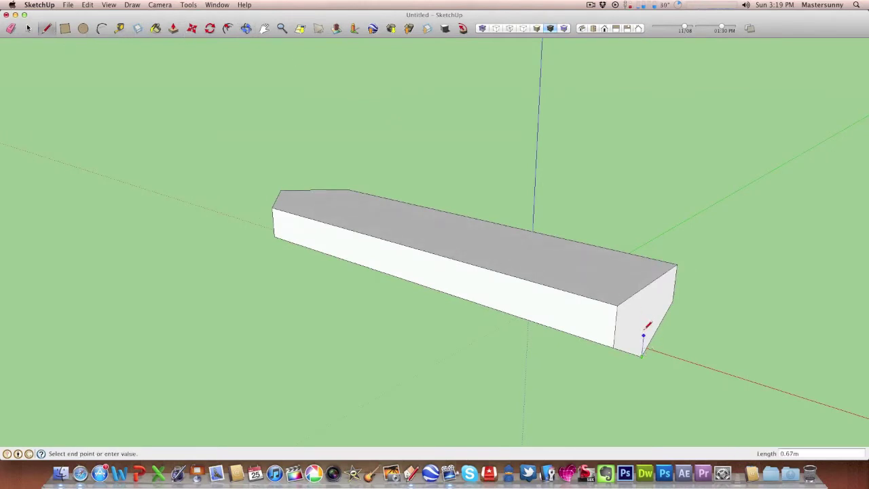
pyautogui.click(649, 286)
# - Move the second end's vertical centre line outward along the red axis to make that end pointed too
pyautogui.press('m')
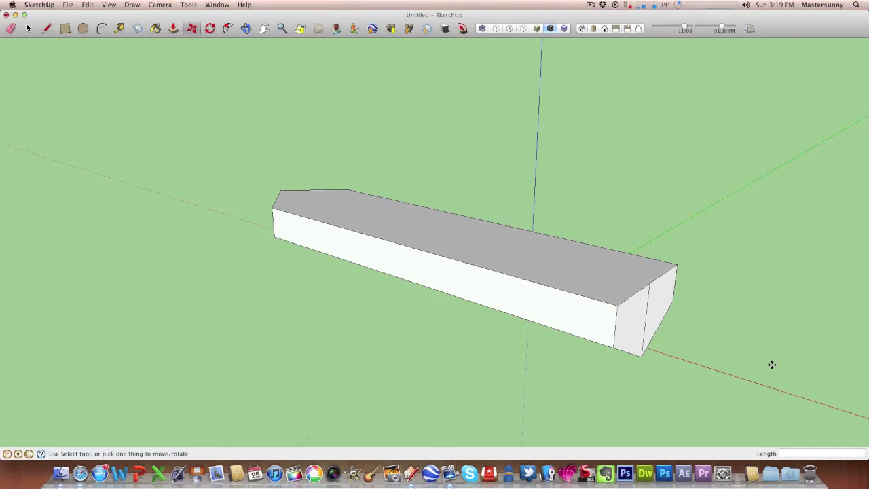
pyautogui.click(642, 325)
pyautogui.click(692, 354)
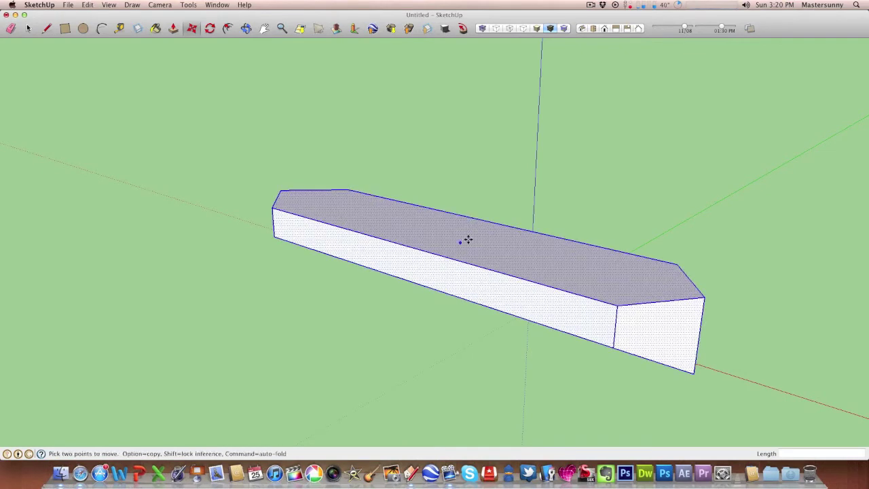
# - Reposition the whole selected hull along the red axis and clear the selection
pyautogui.scroll(3, 463, 237)
pyautogui.scroll(-5, 607, 353)
pyautogui.scroll(3, 387, 180)
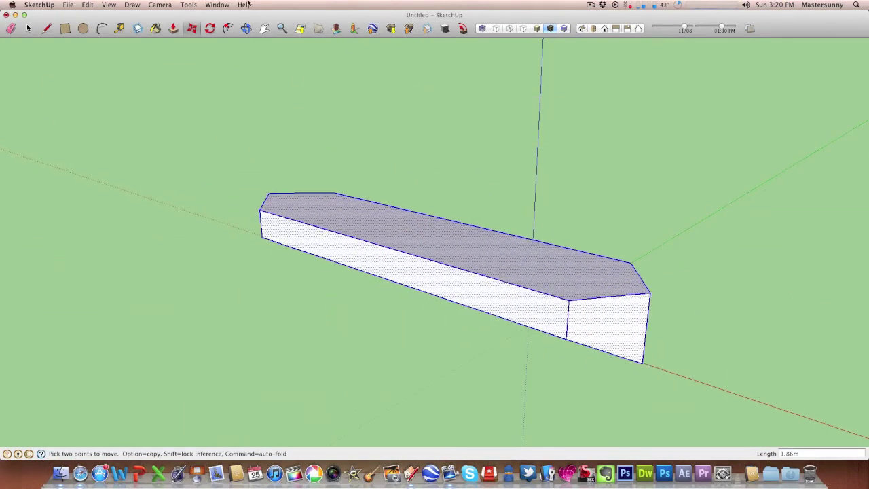
pyautogui.moveTo(321, 160); pyautogui.dragTo(356, 164)
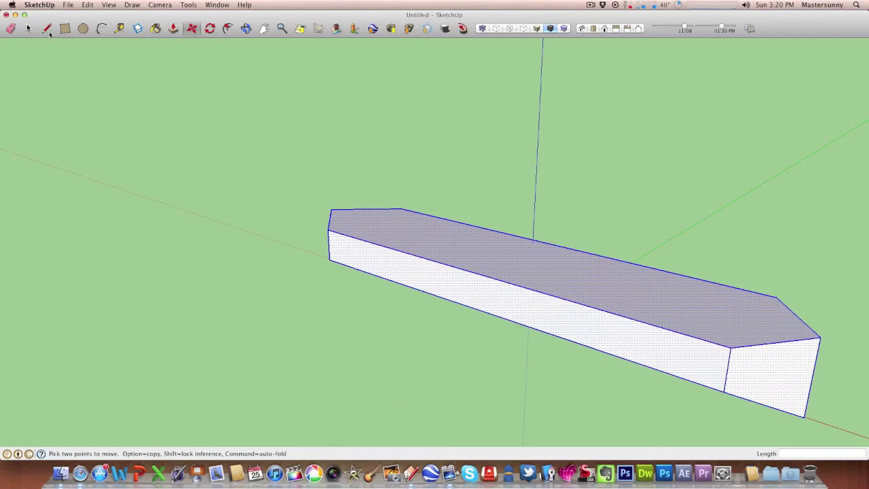
pyautogui.click(29, 29)
pyautogui.click(313, 159)
# - Draw a rectangle about 4.92 m by 3.17 m on the deck near one end and pull it up into a cabin block
pyautogui.click(246, 28)
pyautogui.moveTo(683, 310); pyautogui.dragTo(370, 84)
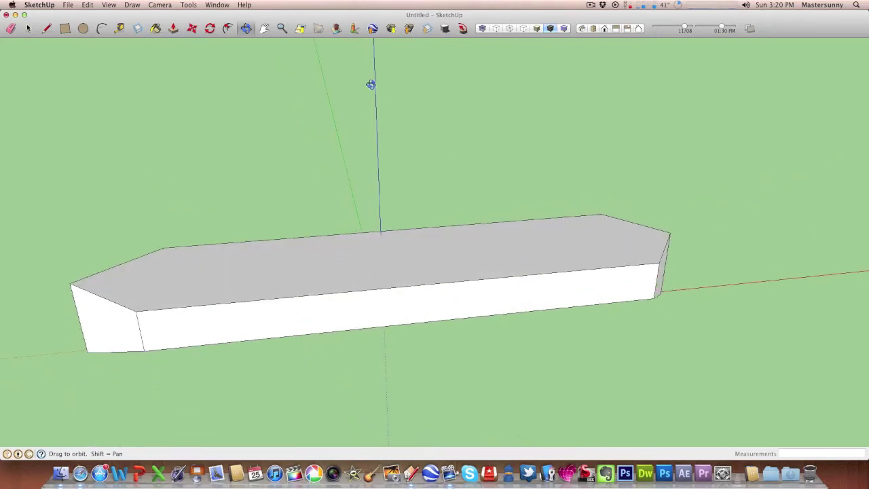
pyautogui.click(64, 28)
pyautogui.click(415, 229)
pyautogui.click(593, 256)
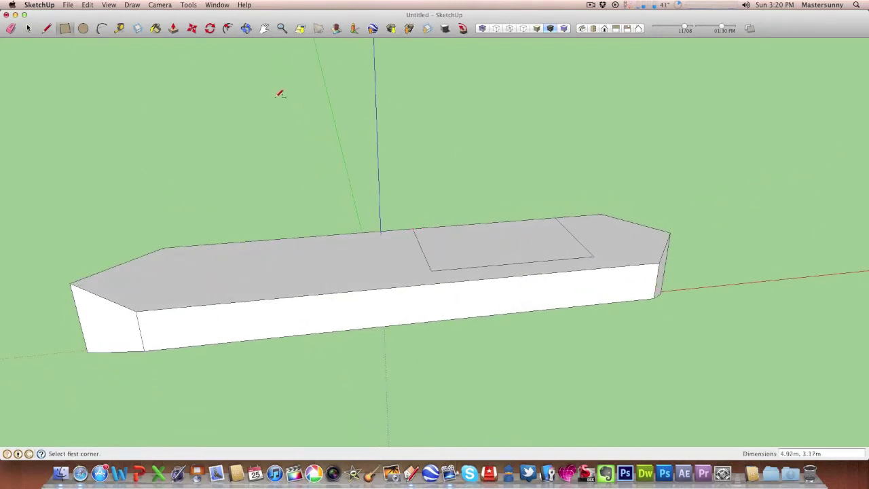
pyautogui.click(174, 29)
pyautogui.click(444, 237)
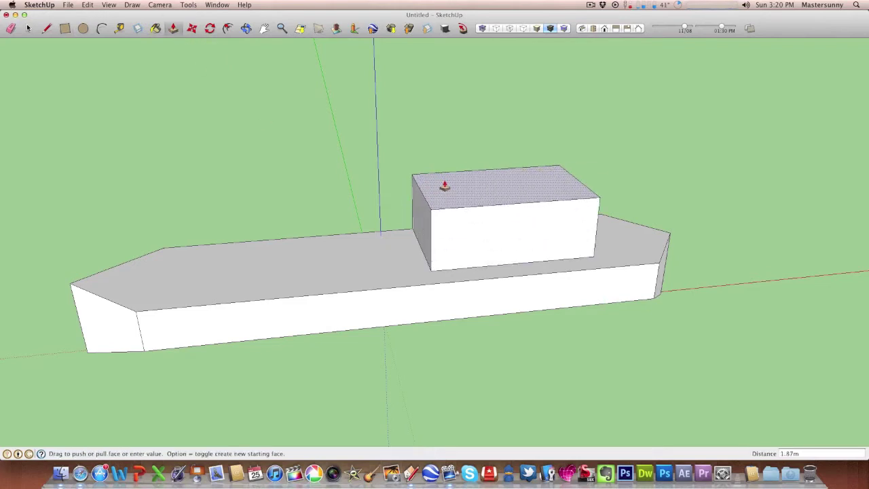
pyautogui.click(443, 207)
# - Draw a circle with a radius of 1 m on the cabin's roof
pyautogui.click(82, 28)
pyautogui.click(497, 207)
pyautogui.write('1')
pyautogui.press('Return')
# - Pull the roof circle up into a cylindrical funnel and adjust its height with Push/Pull
pyautogui.click(173, 29)
pyautogui.click(497, 209)
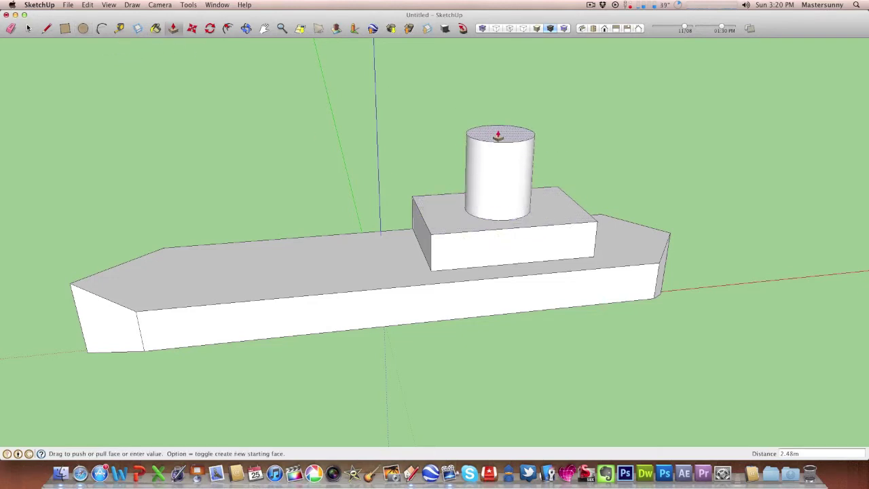
pyautogui.click(499, 124)
pyautogui.click(499, 129)
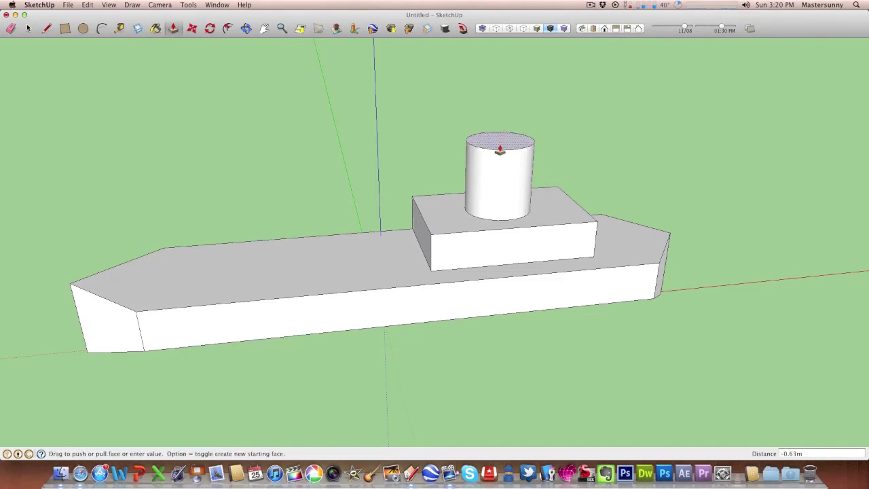
pyautogui.click(499, 149)
pyautogui.click(245, 28)
pyautogui.moveTo(236, 201); pyautogui.dragTo(389, 186)
pyautogui.moveTo(2, 164); pyautogui.dragTo(307, 234)
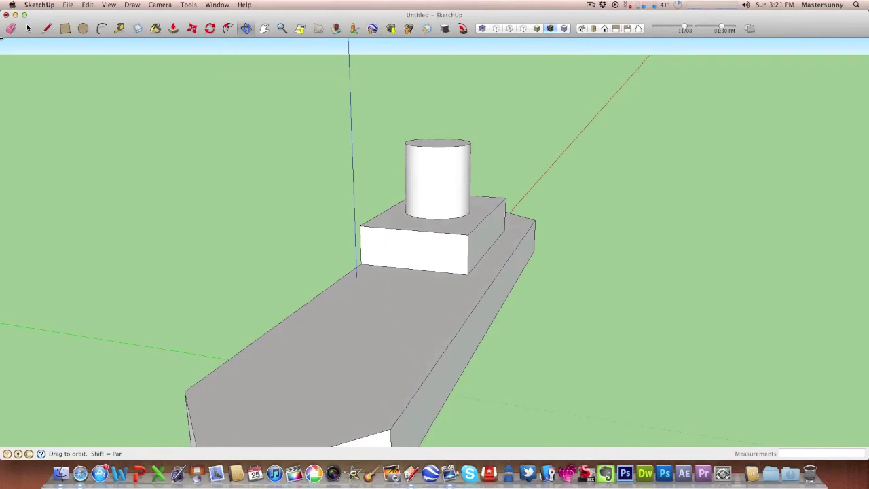
# - Examine the tools available in the toolbar customization palette and close it without changing the toolbar
pyautogui.rightClick(168, 22)
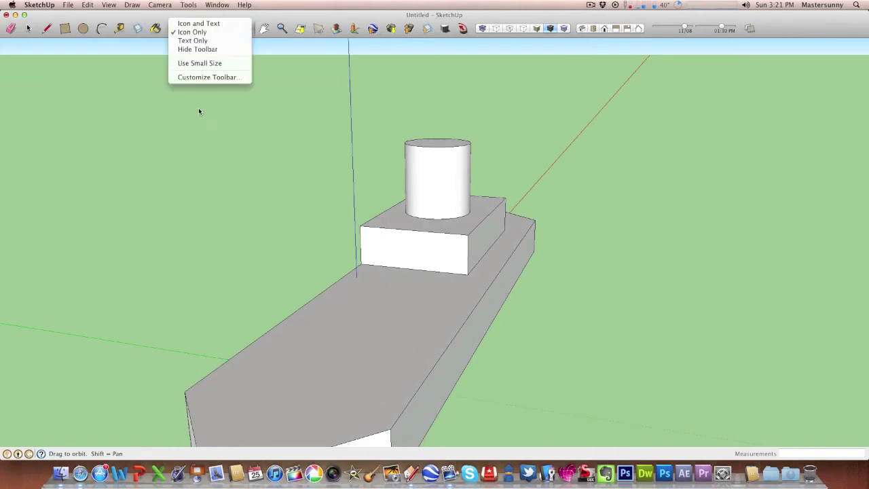
pyautogui.click(204, 78)
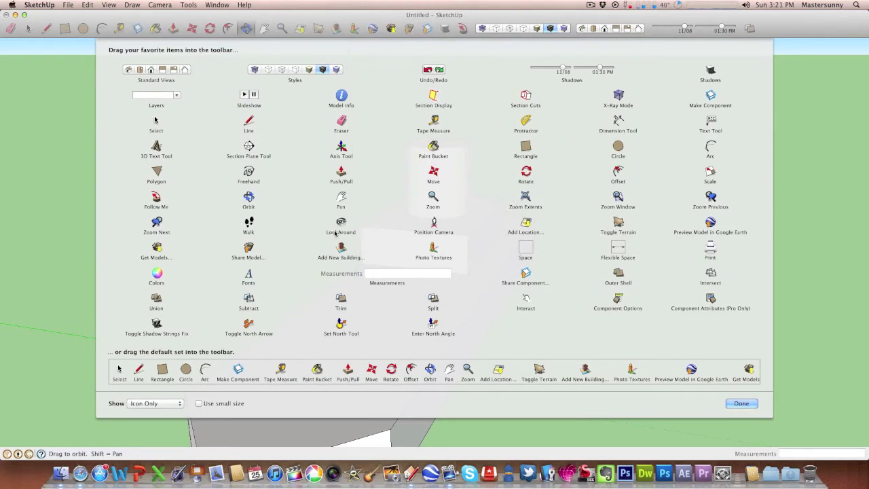
pyautogui.click(754, 403)
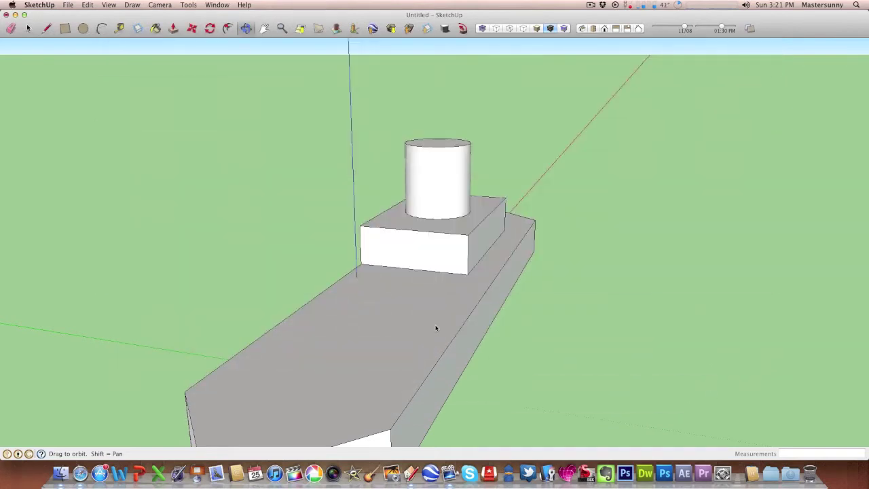
pyautogui.click(160, 5)
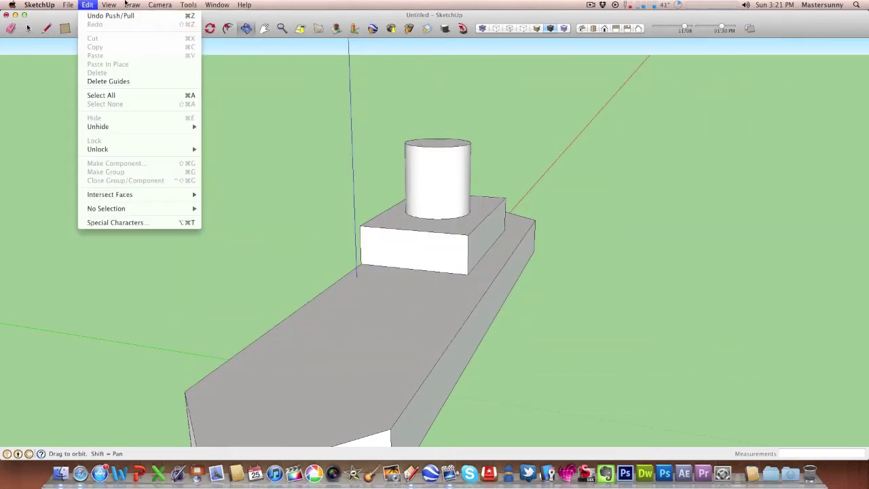
# - Show the Large Tool Set palette and park it beside the model so it does not cover the boat
pyautogui.moveTo(118, 3)
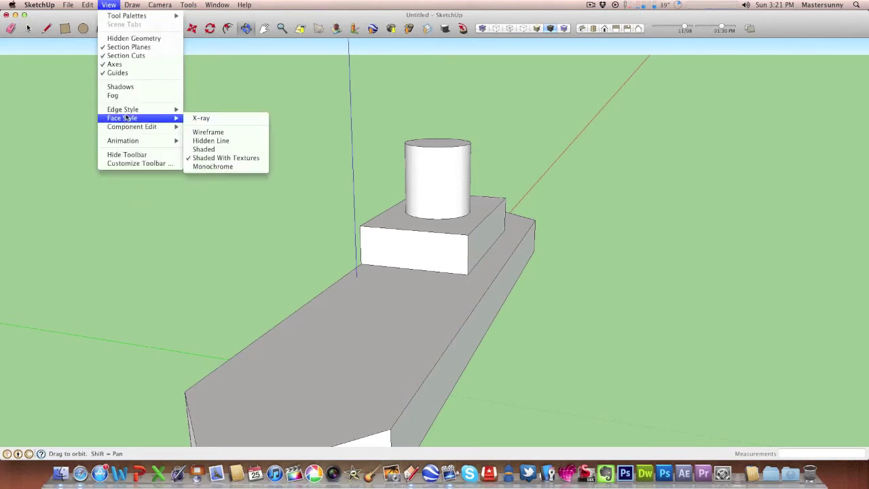
pyautogui.moveTo(128, 113)
pyautogui.moveTo(88, 4)
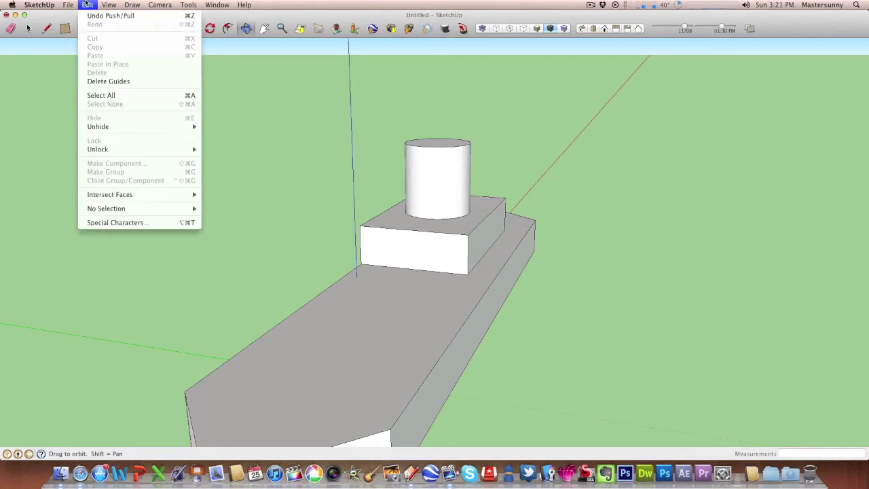
pyautogui.moveTo(116, 3)
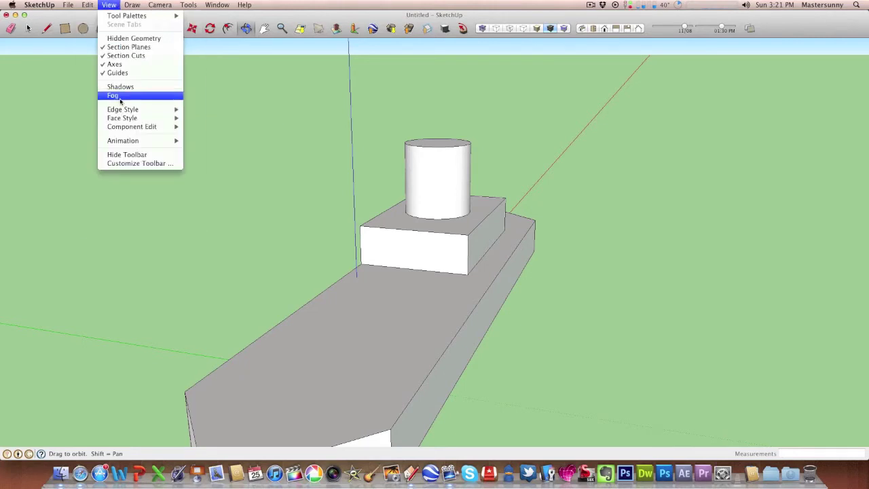
pyautogui.moveTo(109, 18)
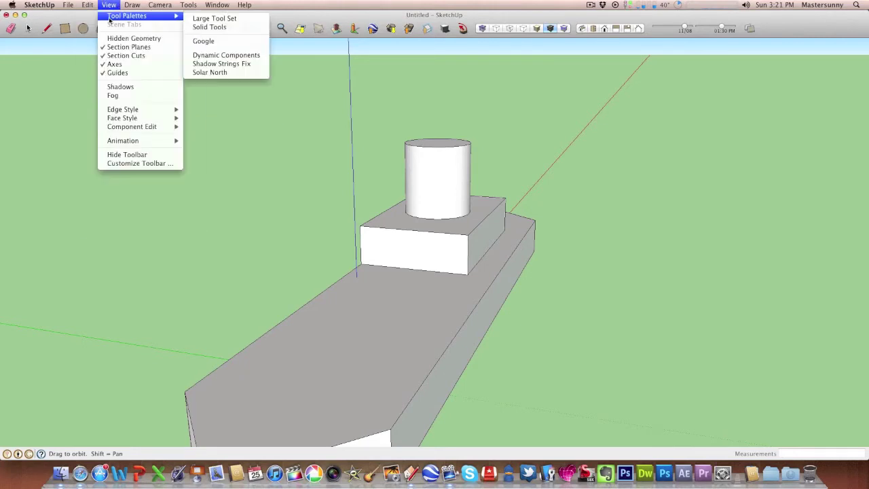
pyautogui.click(225, 19)
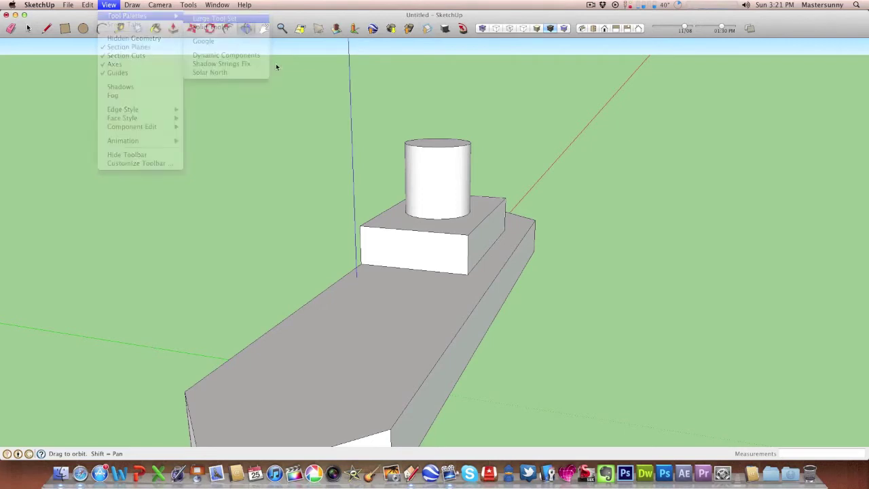
pyautogui.moveTo(483, 31); pyautogui.dragTo(53, 45)
pyautogui.click(131, 5)
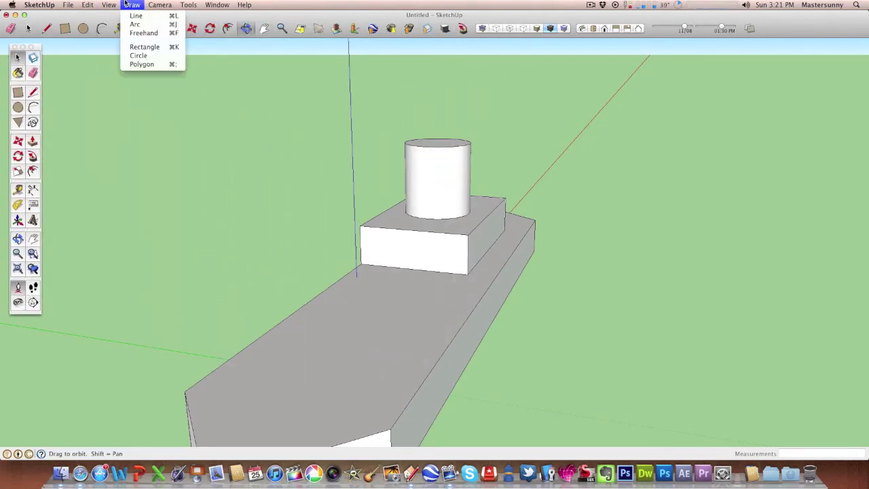
pyautogui.moveTo(105, 4)
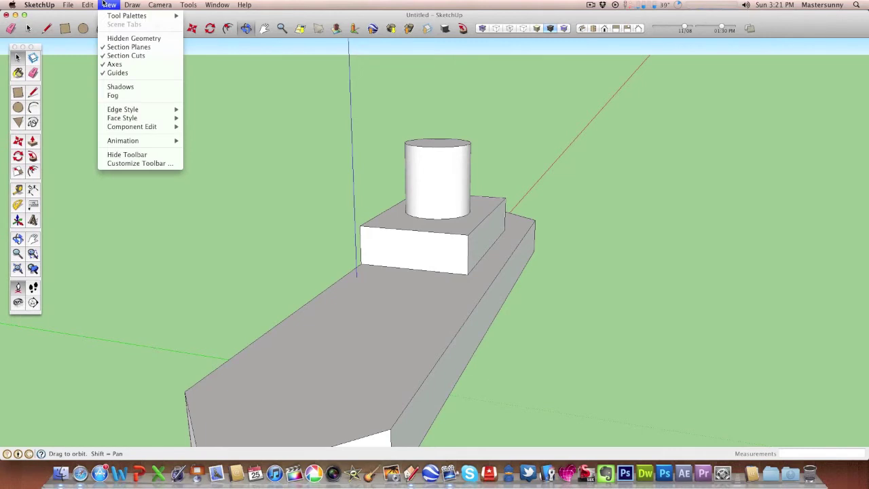
pyautogui.click(504, 317)
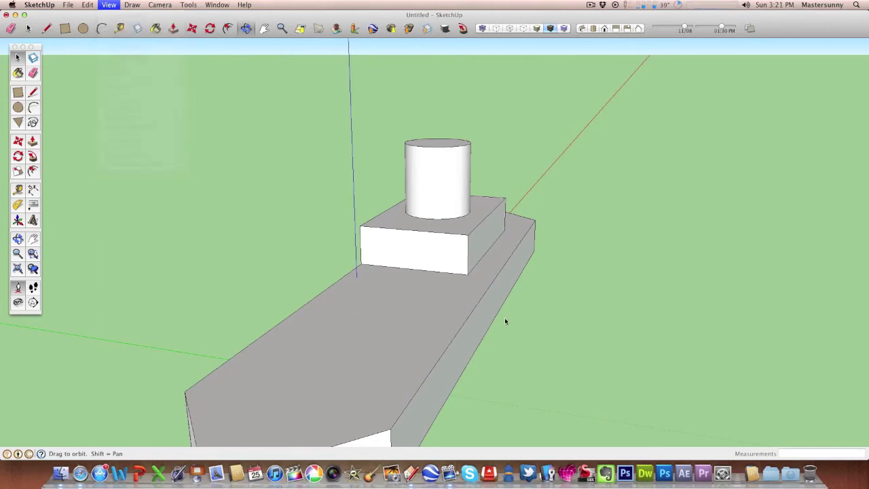
# - Draw a large rectangle about 42.05 m by 38.76 m on the ground behind the boat
pyautogui.click(246, 28)
pyautogui.moveTo(541, 358); pyautogui.dragTo(264, 313)
pyautogui.moveTo(504, 336); pyautogui.dragTo(359, 234)
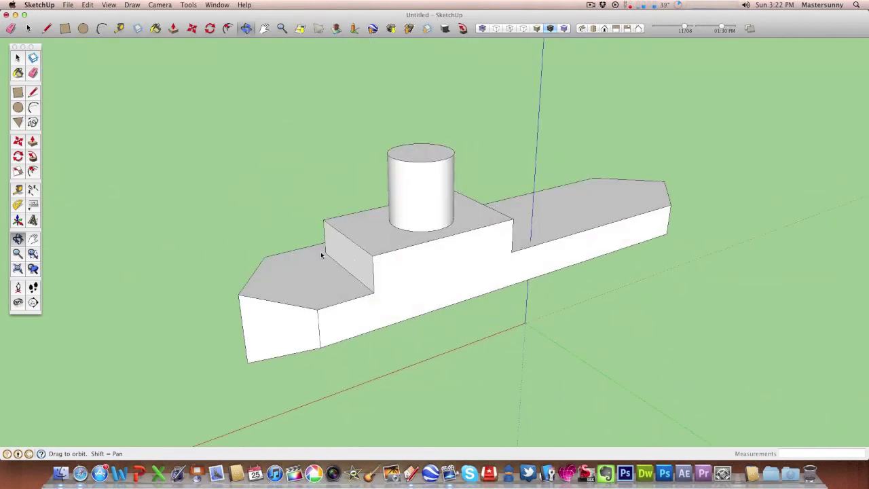
pyautogui.scroll(-2, 321, 255)
pyautogui.click(65, 29)
pyautogui.click(316, 143)
pyautogui.click(454, 58)
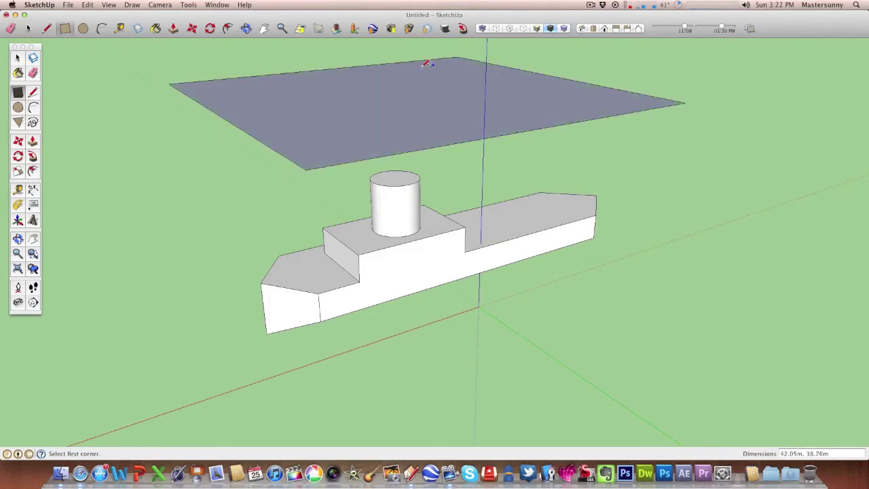
# - Pull the large rectangle up into a building block and adjust its height with Push/Pull
pyautogui.click(174, 29)
pyautogui.click(320, 101)
pyautogui.click(320, 41)
pyautogui.scroll(-3, 432, 314)
pyautogui.click(475, 224)
pyautogui.click(465, 208)
# - Draw a door rectangle about 2.53 m by 4.09 m at the base of the building's long wall facing the boat
pyautogui.click(246, 29)
pyautogui.moveTo(400, 272); pyautogui.dragTo(519, 234)
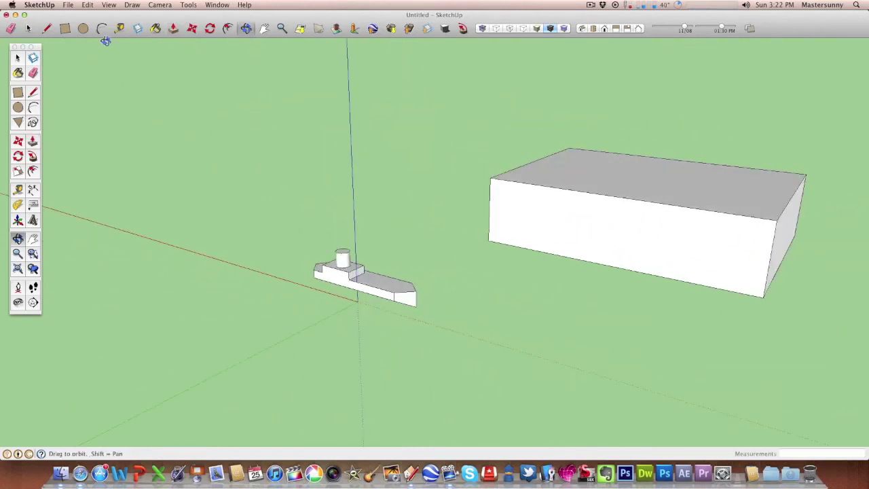
pyautogui.click(66, 28)
pyautogui.click(537, 251)
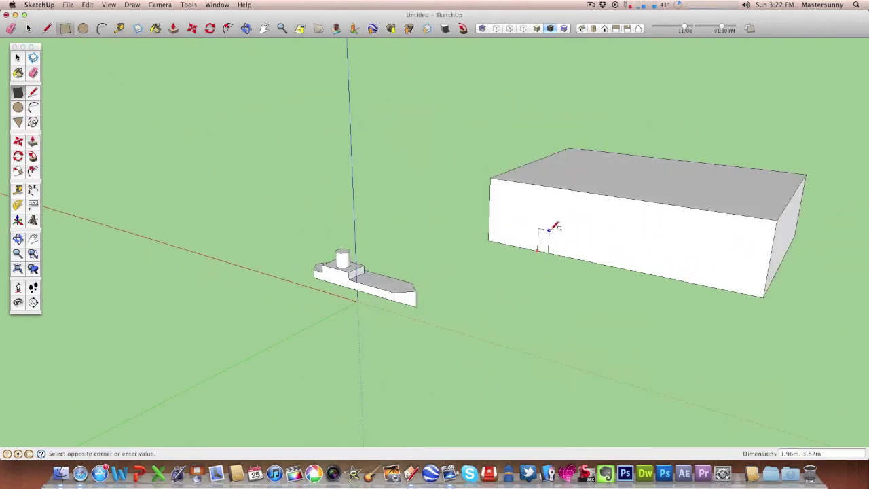
pyautogui.click(551, 232)
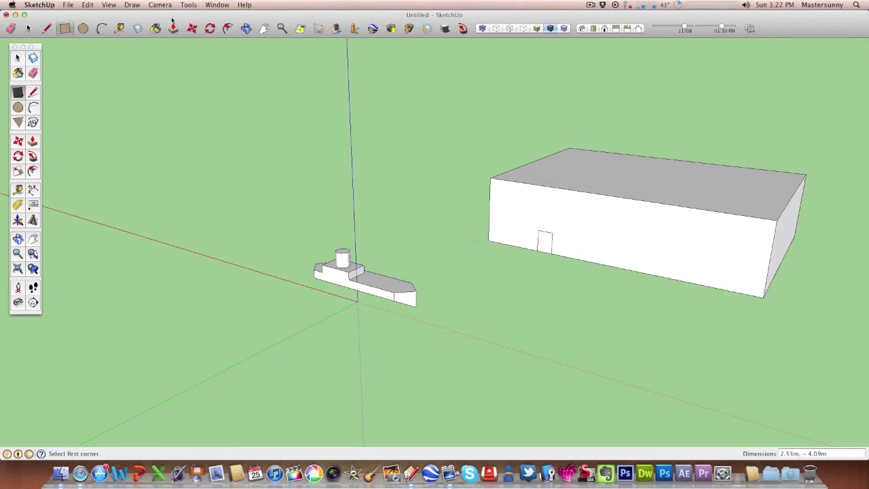
# - Push the door rectangle about 7.04 m into the building to form a doorway recess
pyautogui.click(173, 29)
pyautogui.click(545, 246)
pyautogui.click(561, 242)
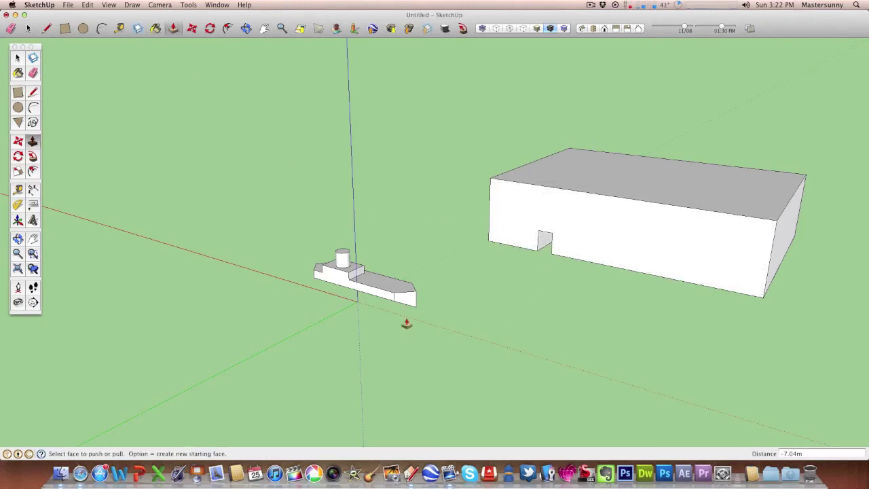
pyautogui.click(246, 29)
pyautogui.moveTo(259, 55); pyautogui.dragTo(352, 75)
# - Look at the Materials color picker and the Components window, closing each without applying anything
pyautogui.click(216, 5)
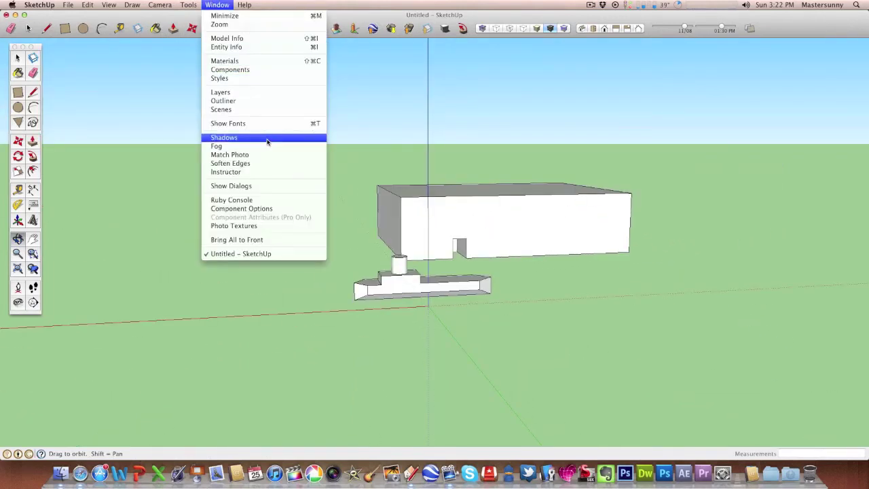
pyautogui.click(268, 61)
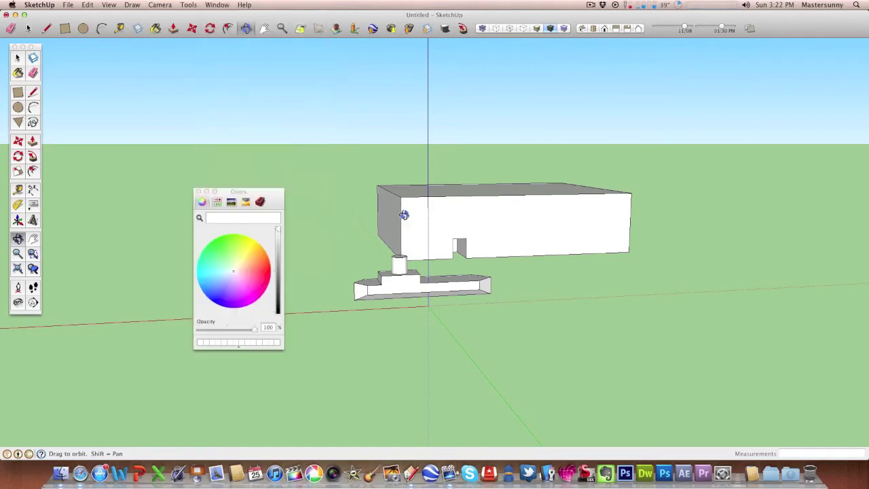
pyautogui.click(197, 191)
pyautogui.click(216, 5)
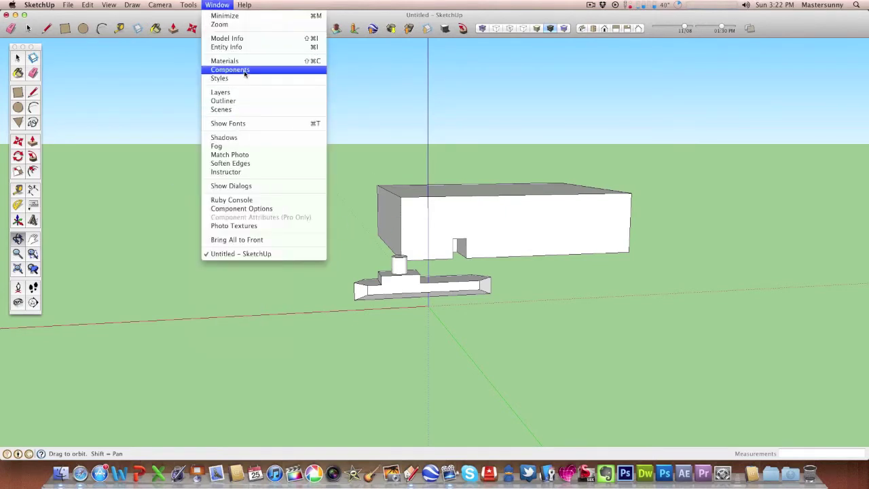
pyautogui.click(245, 72)
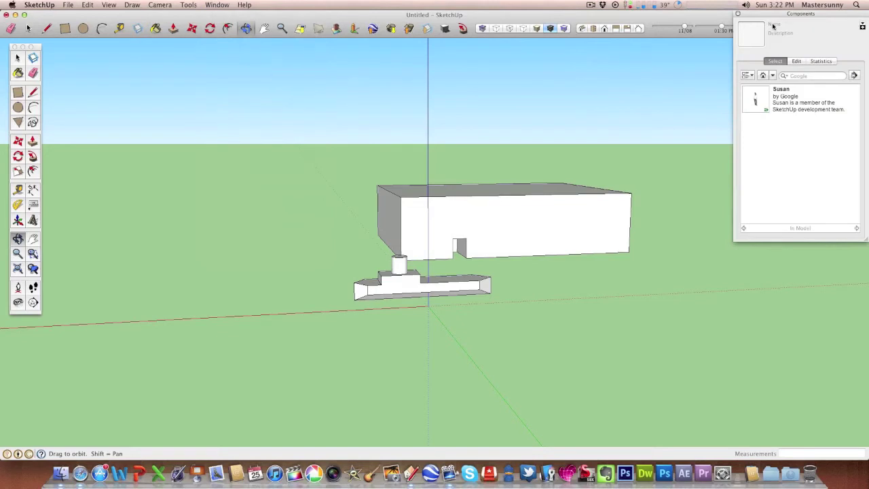
pyautogui.moveTo(752, 26); pyautogui.dragTo(529, 83)
pyautogui.click(514, 83)
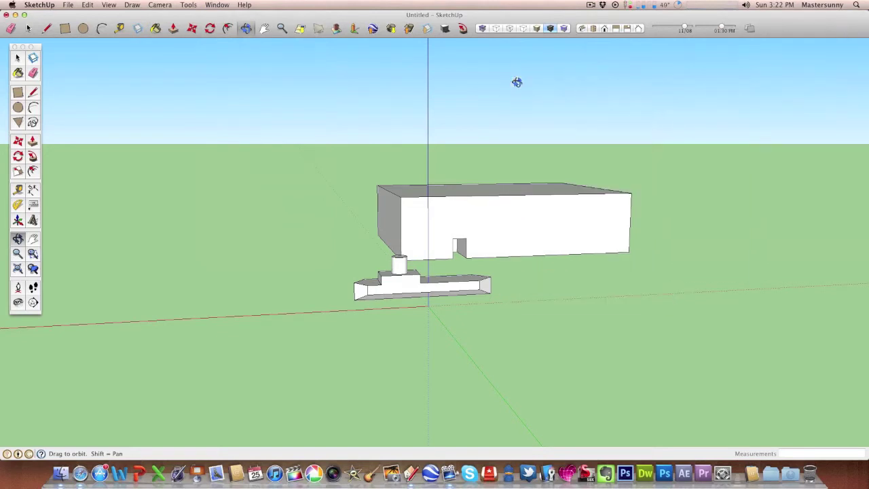
# - Look at the Styles window and close it without changing the model's style
pyautogui.click(217, 5)
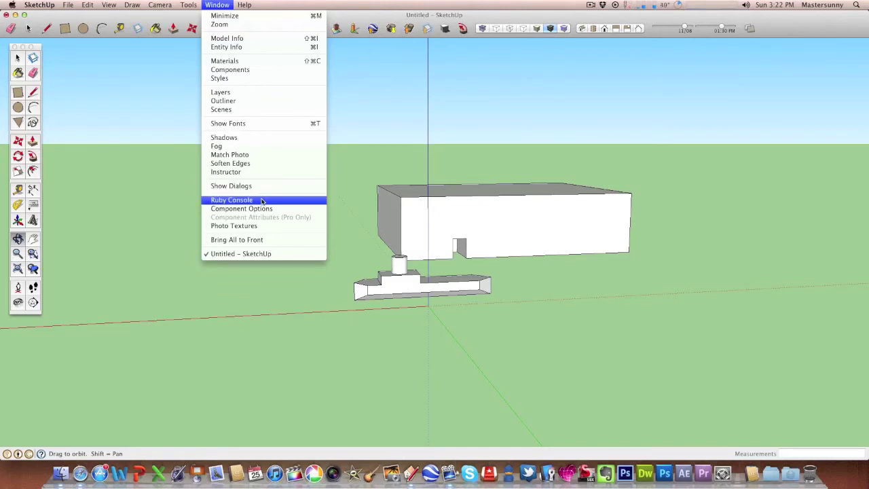
pyautogui.click(250, 78)
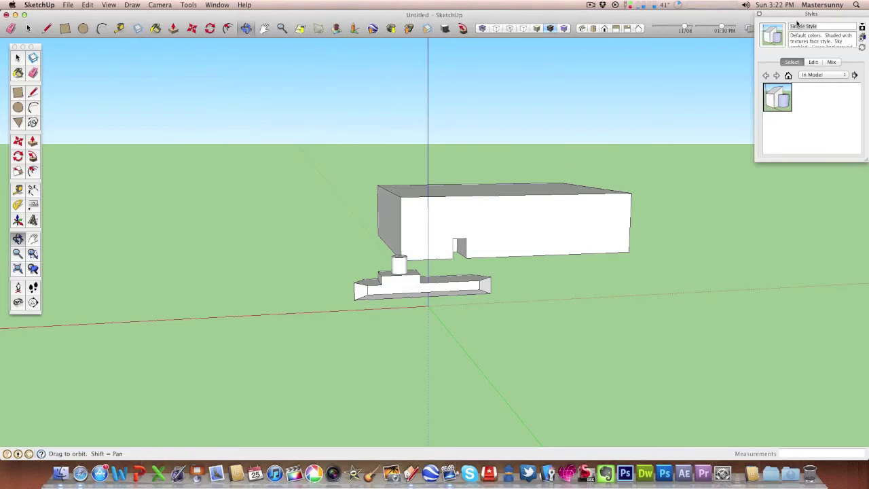
pyautogui.moveTo(787, 17); pyautogui.dragTo(734, 31)
pyautogui.click(708, 28)
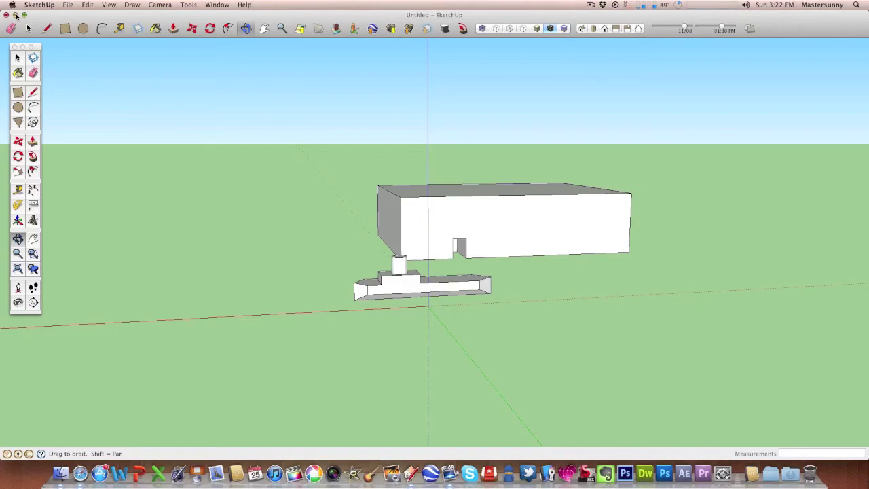
# - Minimize the model window, switch to 3D Warehouse in Safari and download the popular House model in Google SketchUp 6 format
pyautogui.click(16, 15)
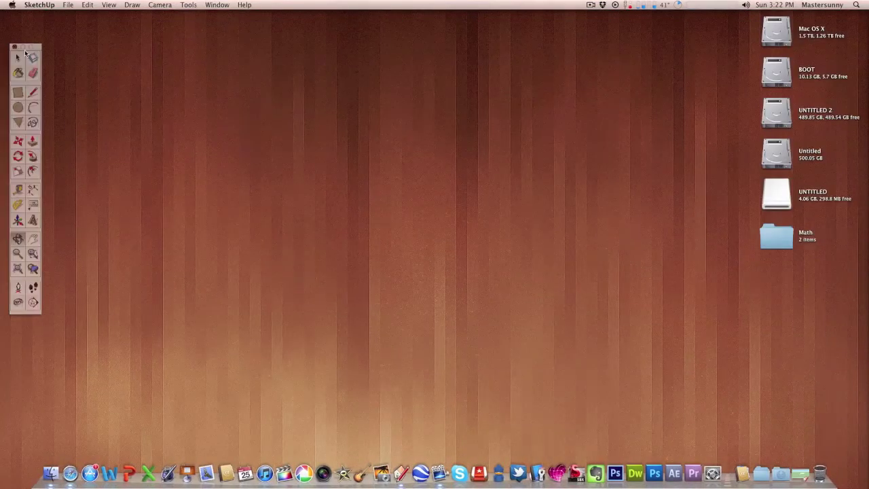
pyautogui.press('super+Tab')
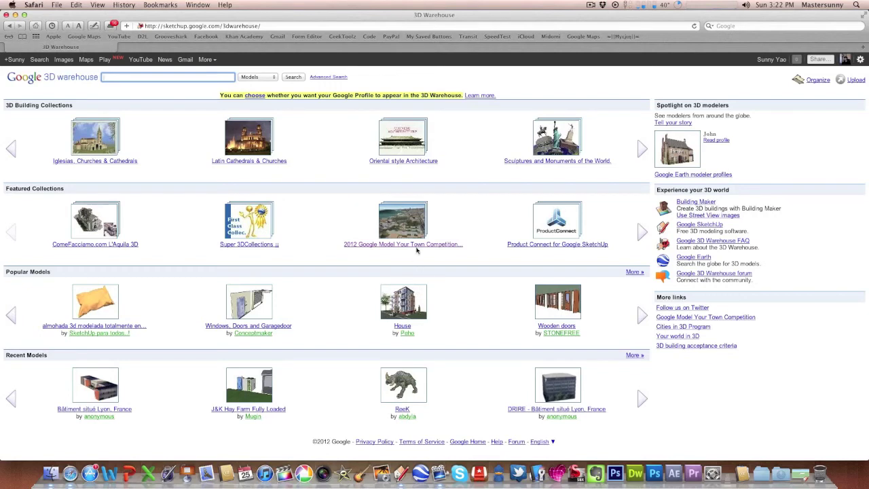
pyautogui.click(404, 303)
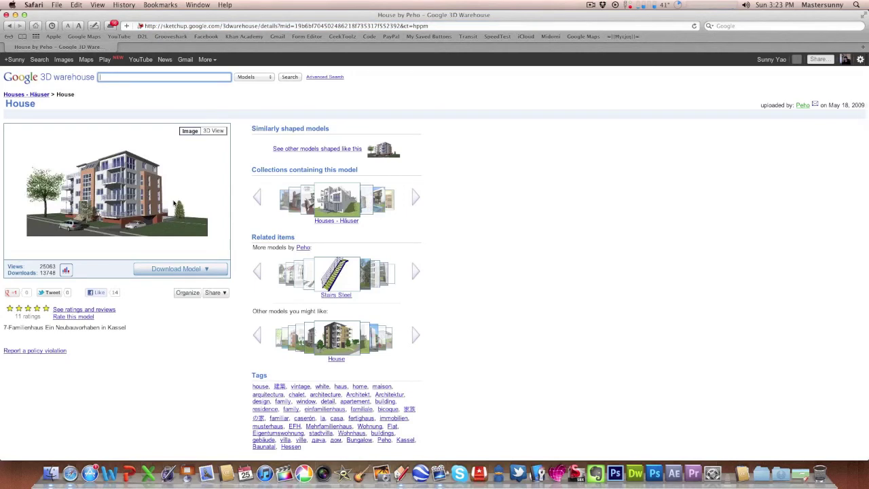
pyautogui.click(176, 268)
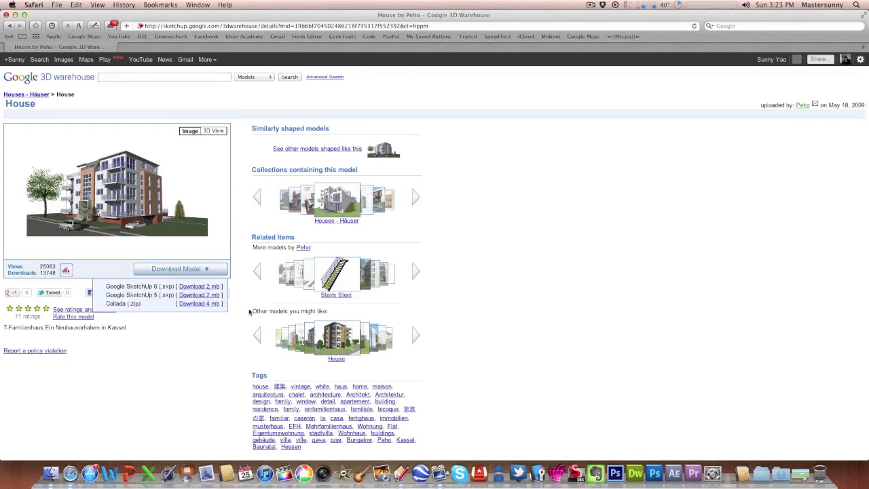
pyautogui.click(214, 290)
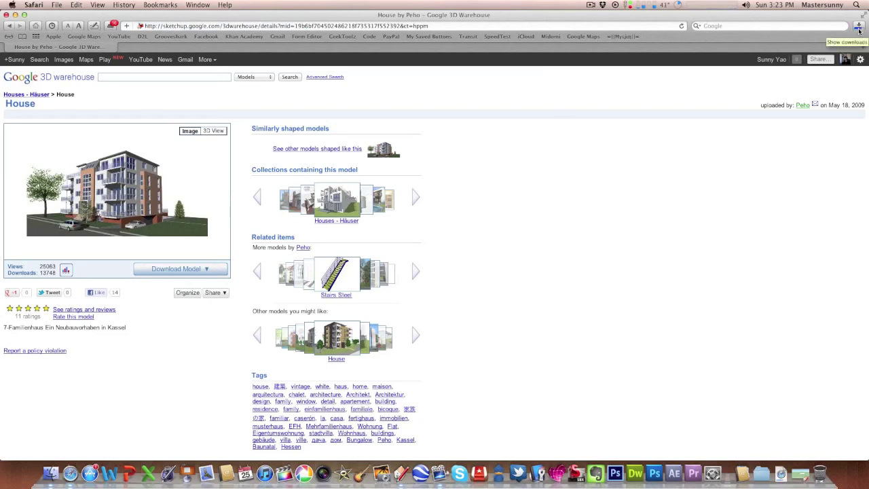
# - Open the downloaded EMMERICHSTR.skp in SketchUp and accept the version warning
pyautogui.click(213, 78)
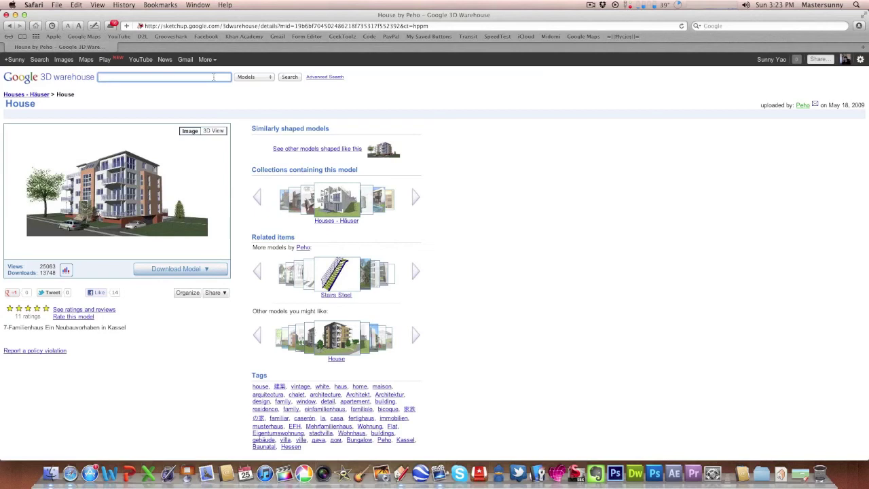
pyautogui.click(858, 25)
pyautogui.doubleClick(797, 60)
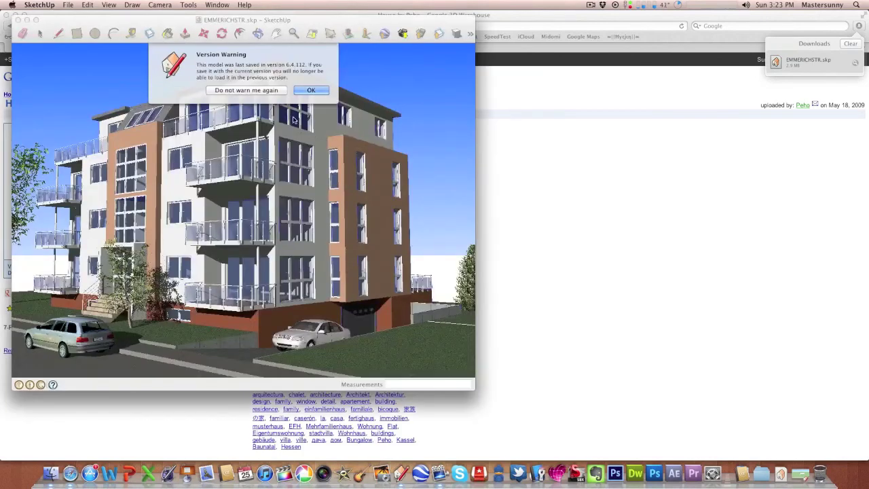
pyautogui.click(311, 90)
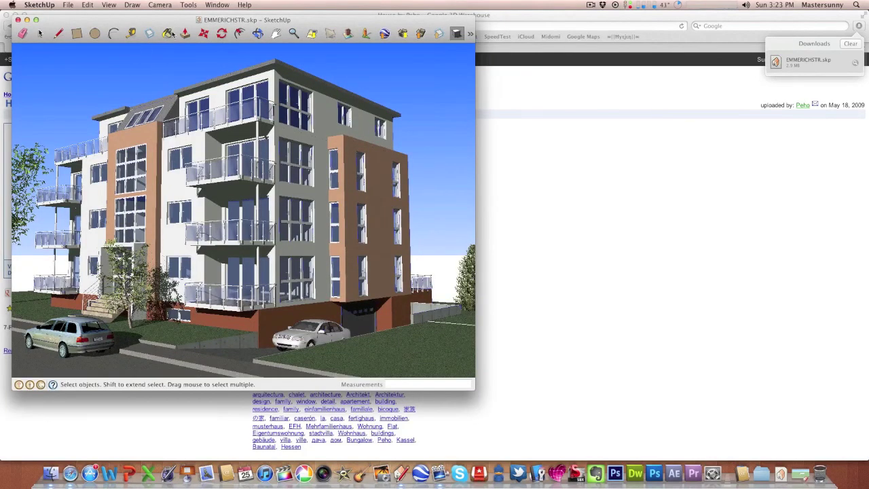
# - Examine the downloaded apartment building from the front, the rear and above, including its roof and balconies
pyautogui.click(257, 33)
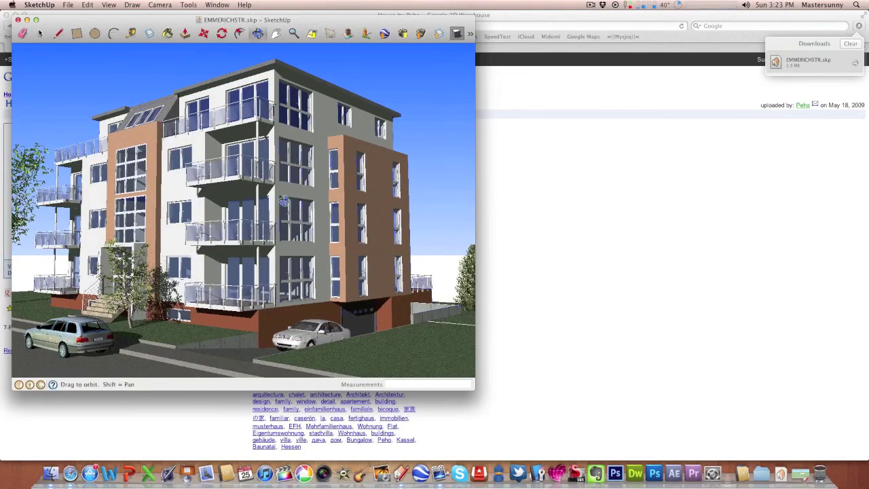
pyautogui.moveTo(280, 131); pyautogui.dragTo(518, 161)
pyautogui.moveTo(257, 212); pyautogui.dragTo(421, 184)
pyautogui.moveTo(190, 214); pyautogui.dragTo(373, 157)
pyautogui.moveTo(307, 217); pyautogui.dragTo(338, 270)
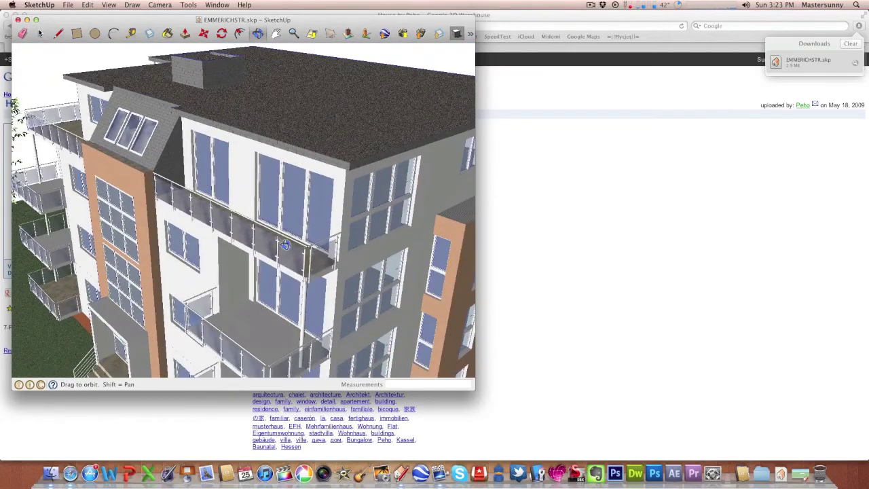
pyautogui.moveTo(285, 246); pyautogui.dragTo(255, 263)
pyautogui.moveTo(188, 126); pyautogui.dragTo(190, 254)
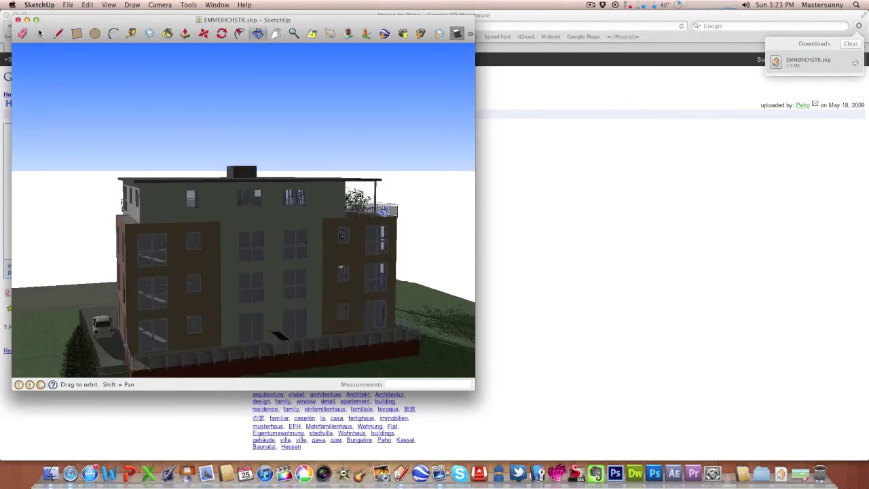
pyautogui.moveTo(339, 240); pyautogui.dragTo(223, 192)
pyautogui.moveTo(353, 251); pyautogui.dragTo(233, 251)
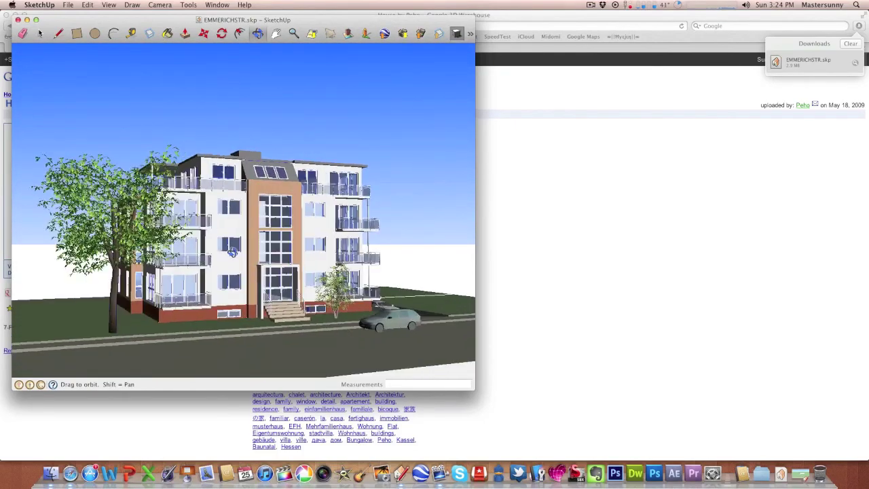
pyautogui.moveTo(356, 196); pyautogui.dragTo(265, 196)
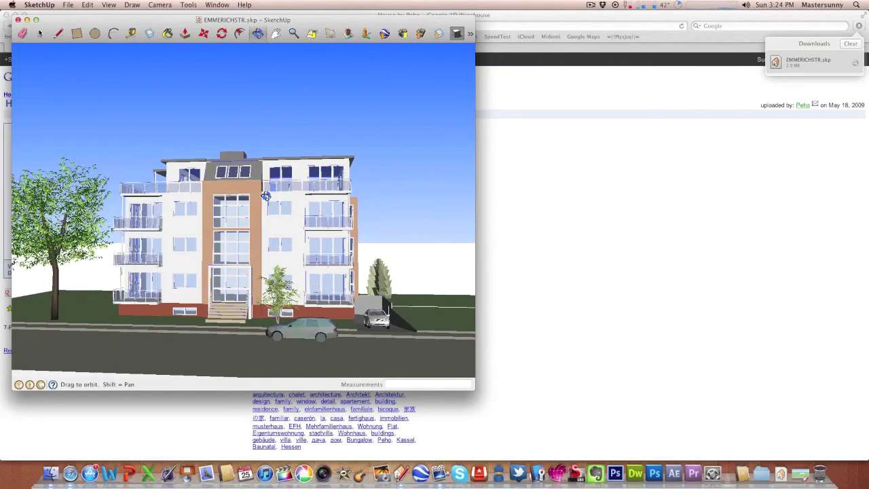